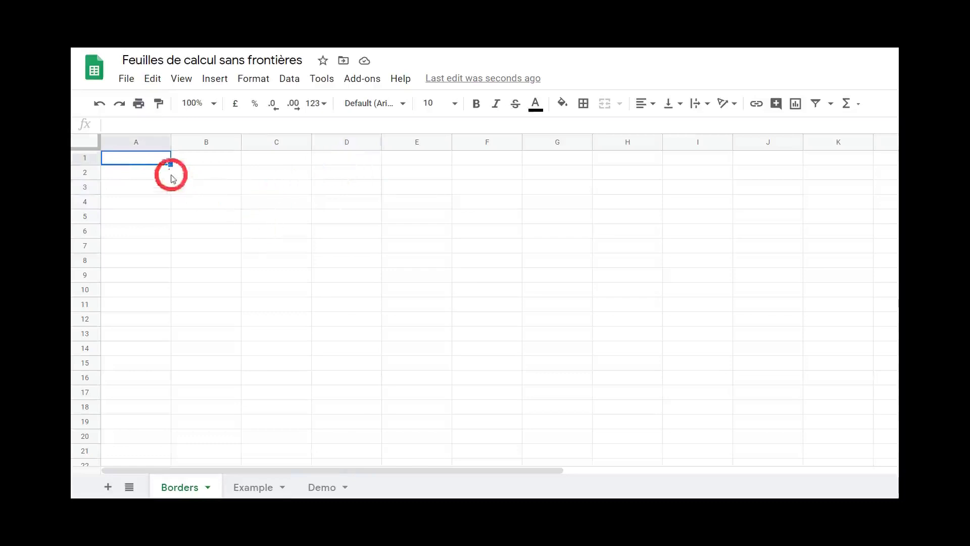
# Step: Select the cell range A1:C6, reselecting it from A1 to C6 a second time
pyautogui.click(137, 159)
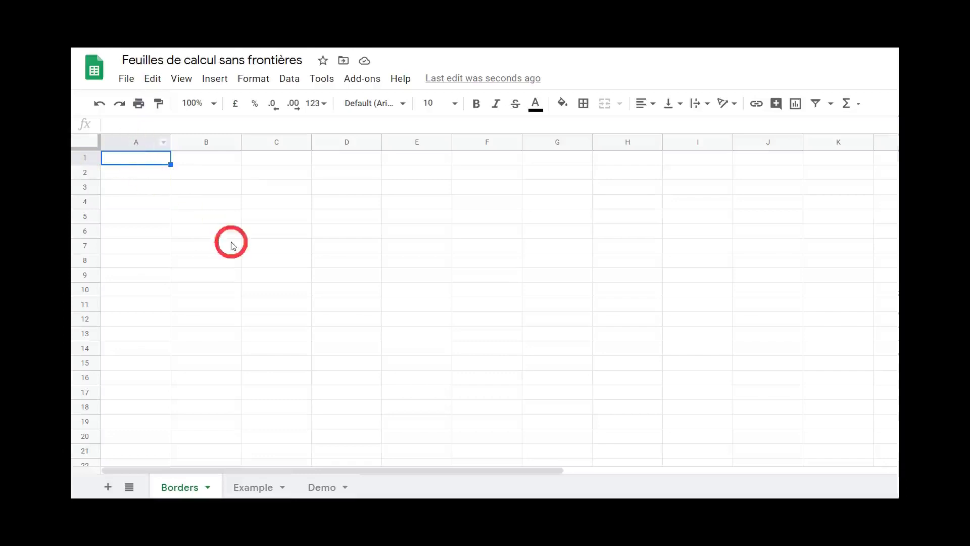
pyautogui.keyDown('shift'); pyautogui.click(291, 234); pyautogui.keyUp('shift')
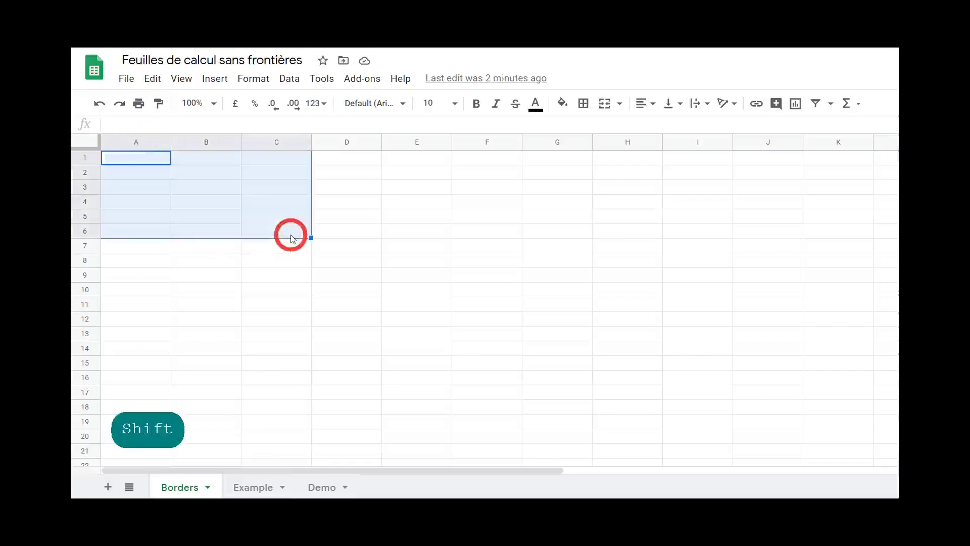
pyautogui.click(134, 160)
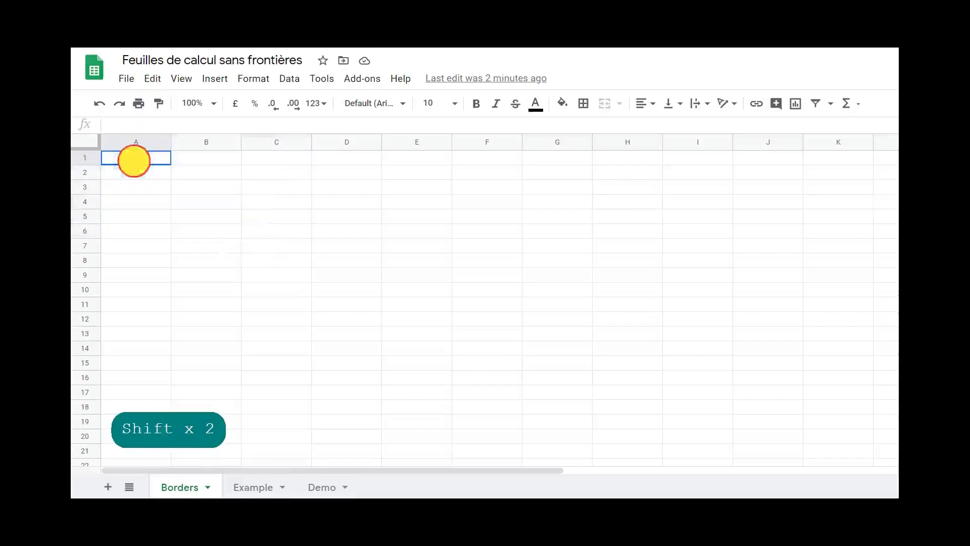
pyautogui.keyDown('shift'); pyautogui.click(281, 234); pyautogui.keyUp('shift')
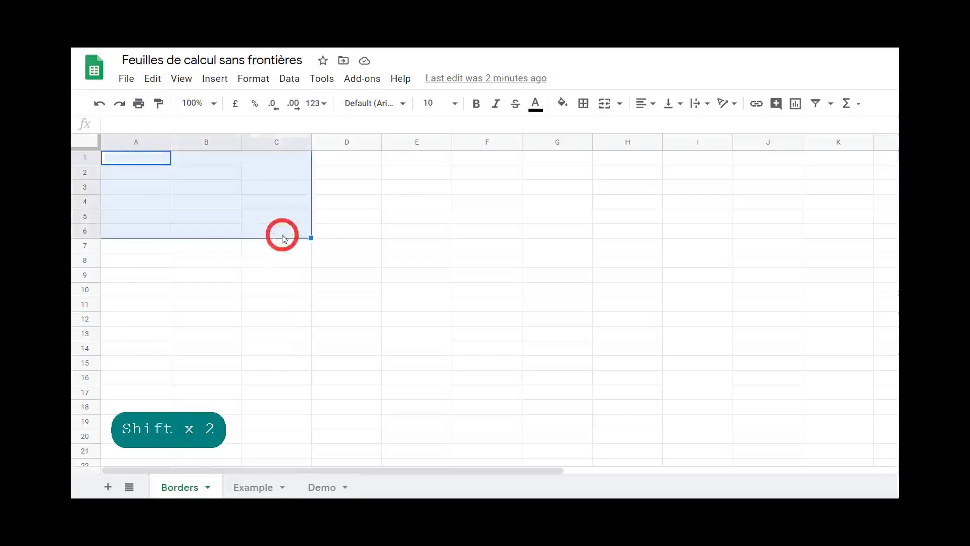
# Step: Try All borders and Clear borders on A1:C6, then apply Outer and Vertical borders before clearing again
pyautogui.click(582, 104)
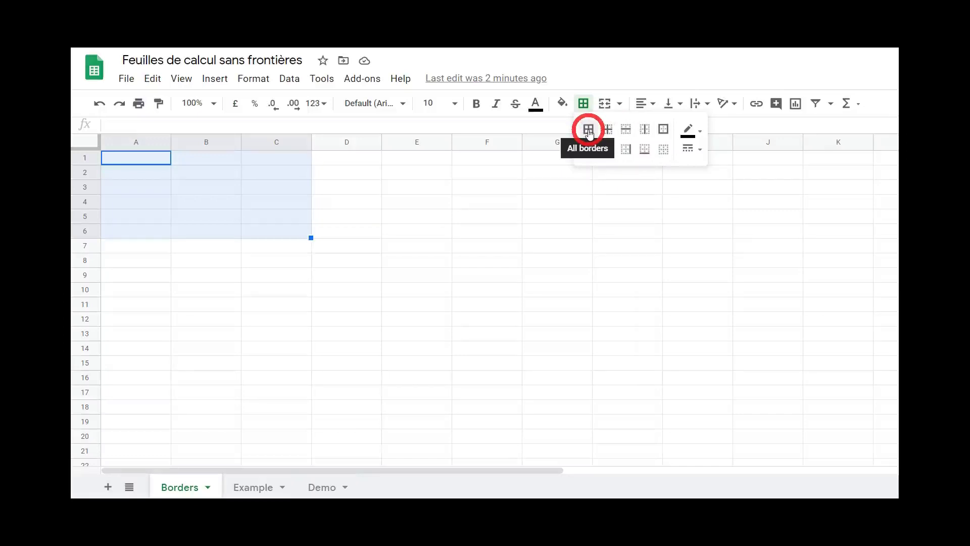
pyautogui.click(588, 130)
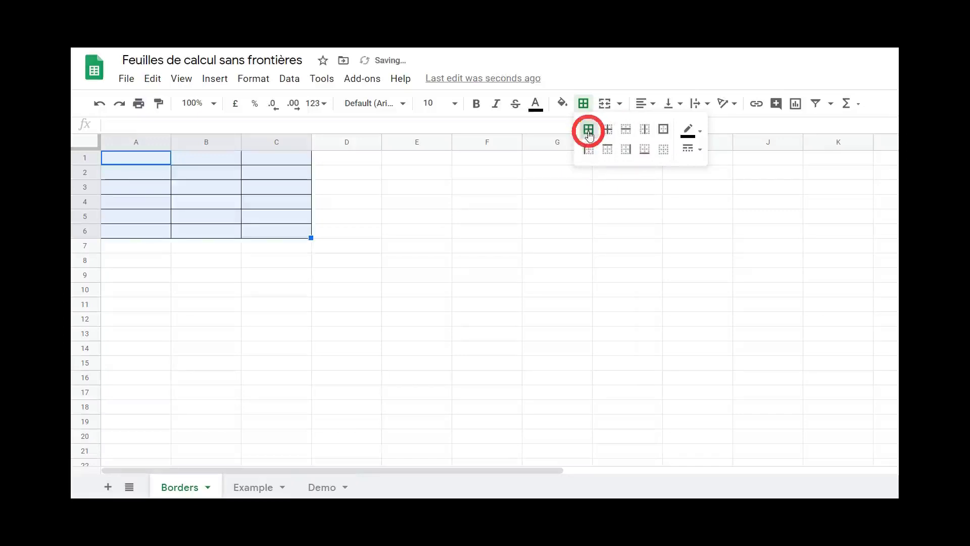
pyautogui.click(666, 150)
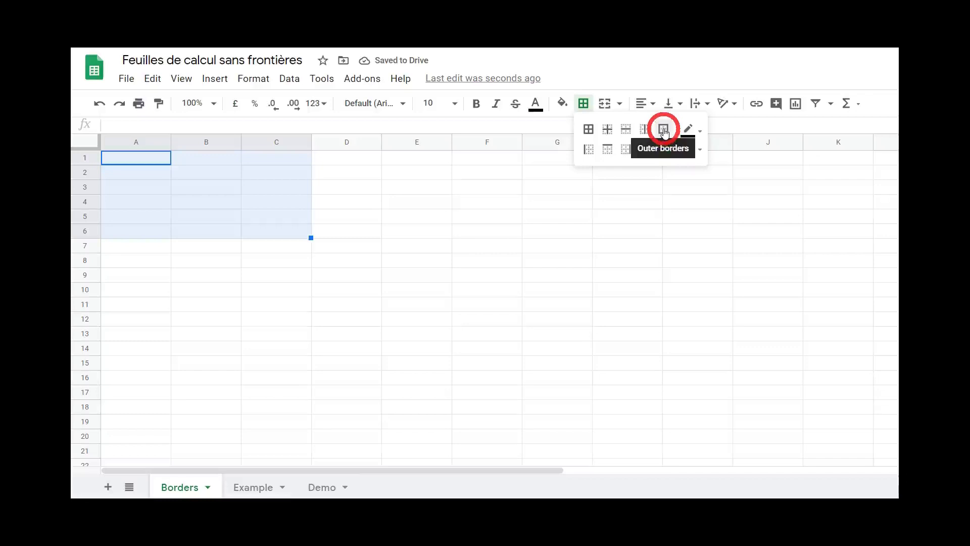
pyautogui.click(663, 129)
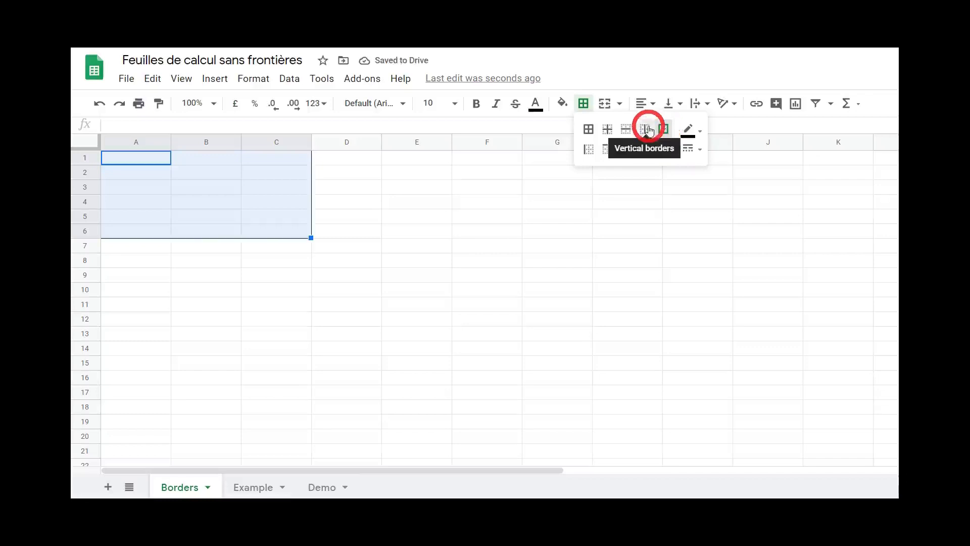
pyautogui.click(647, 130)
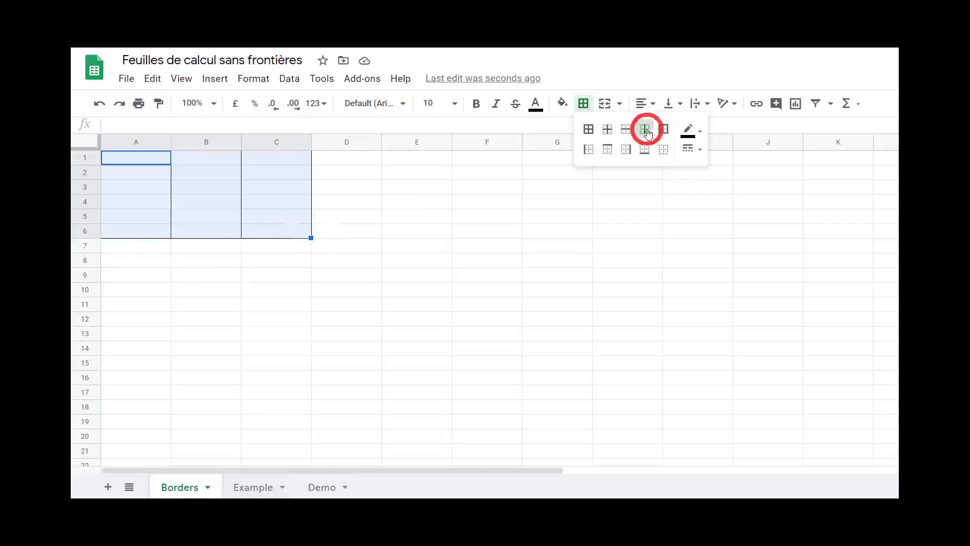
pyautogui.click(665, 150)
# Step: Test Vertical, Inner, Top and Bottom borders on A1:C6, clearing each one afterwards
pyautogui.click(644, 130)
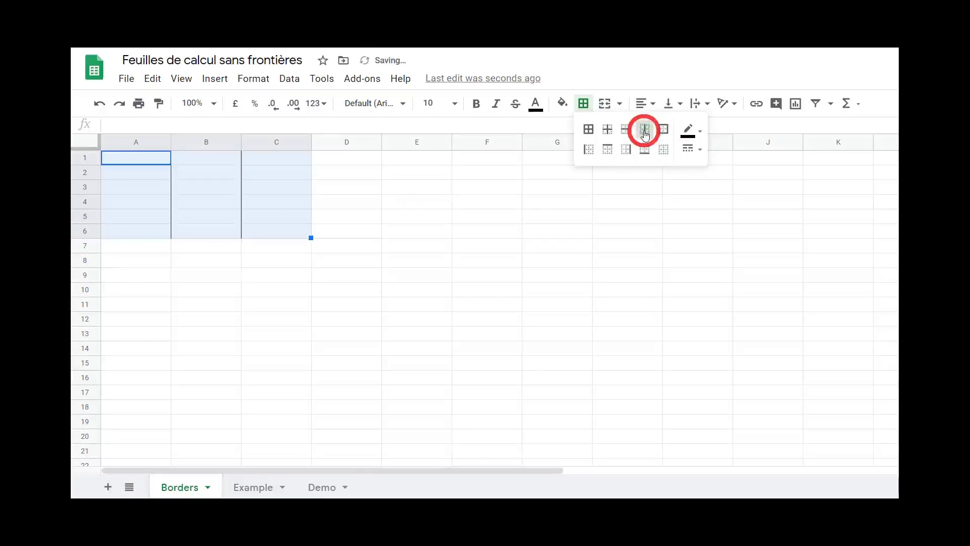
pyautogui.click(662, 152)
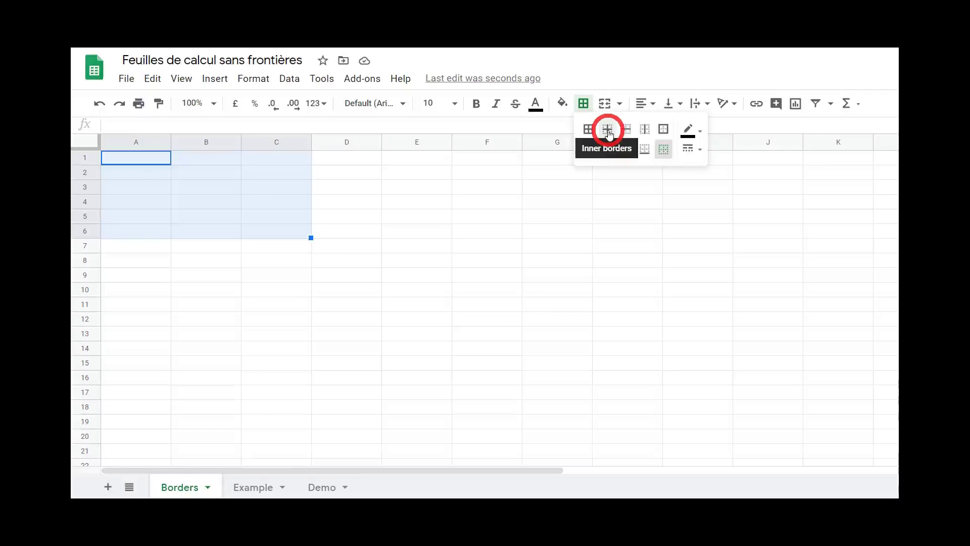
pyautogui.click(607, 131)
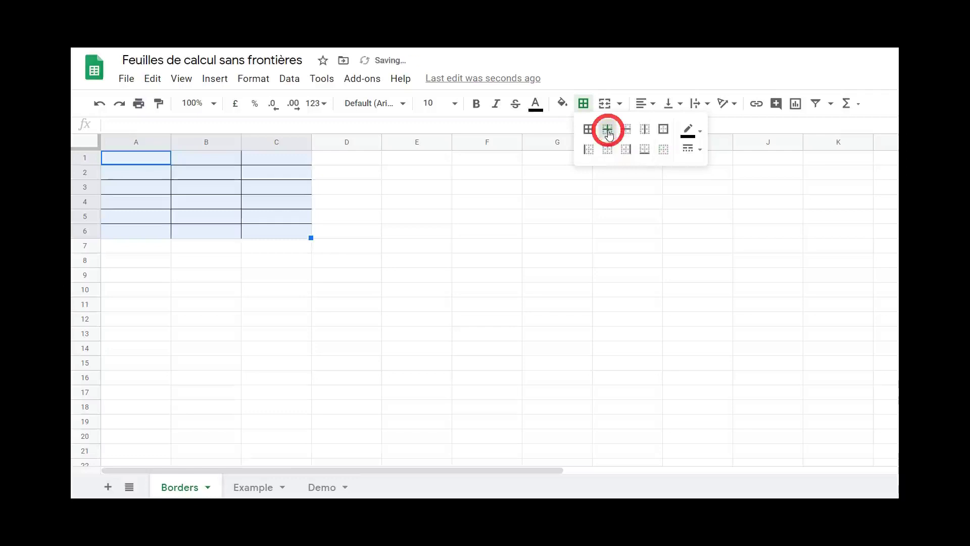
pyautogui.click(664, 149)
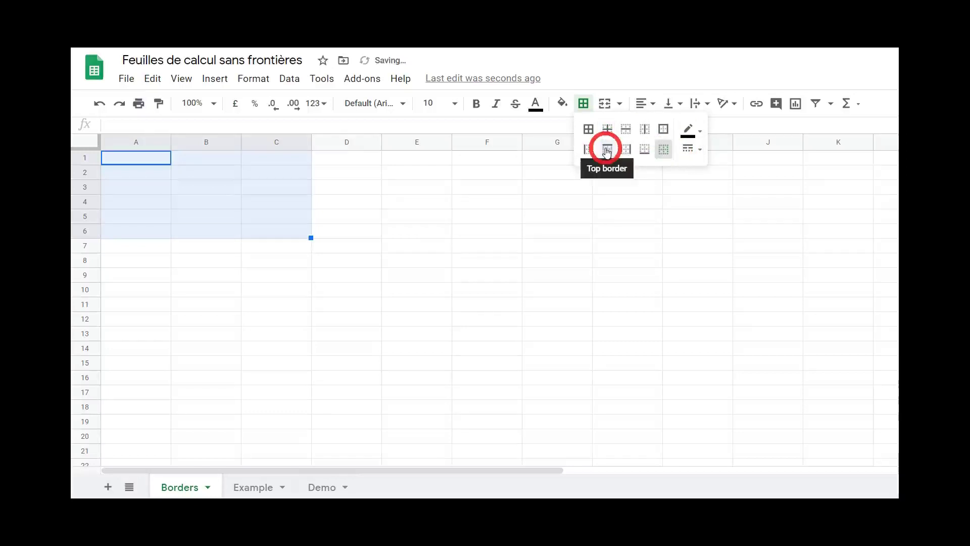
pyautogui.click(607, 151)
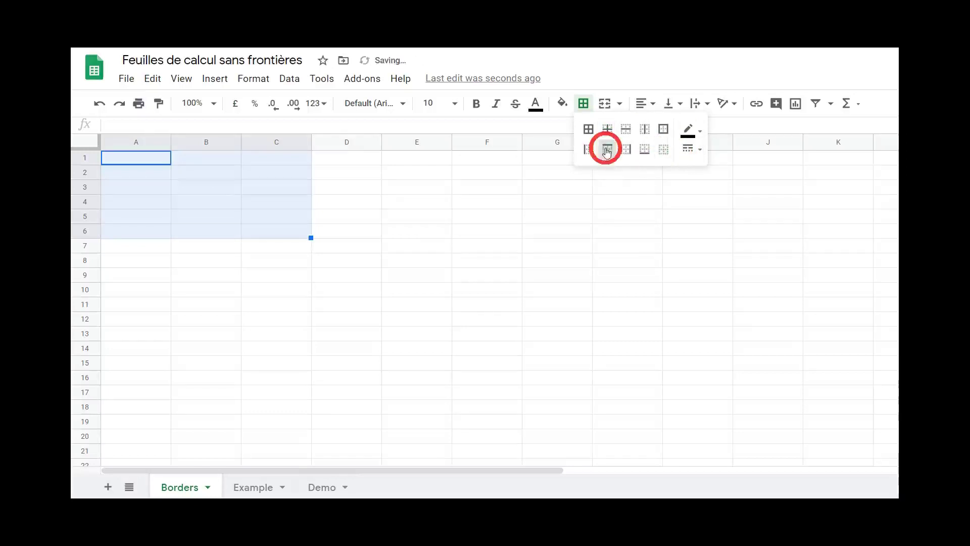
pyautogui.click(646, 152)
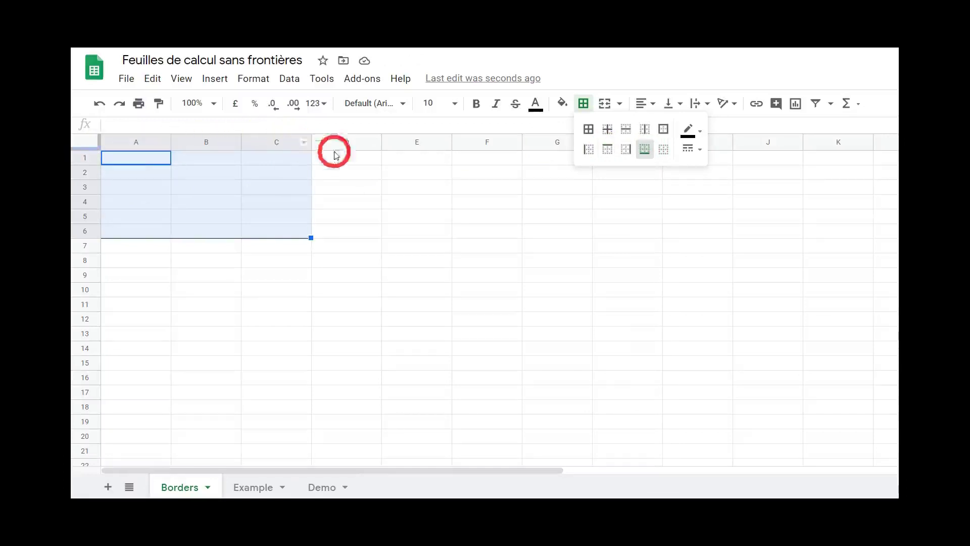
pyautogui.click(665, 151)
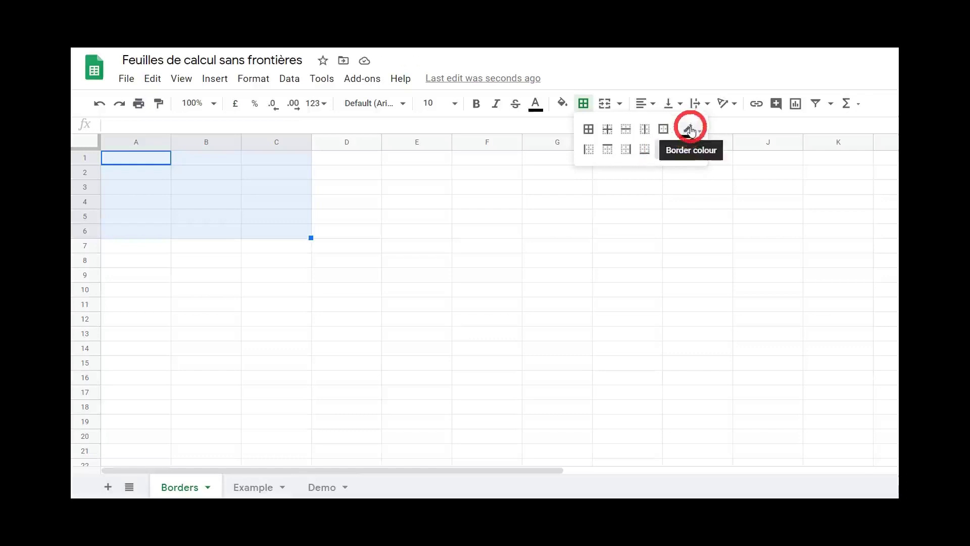
# Step: Set the border colour to red, add an outer border to A1:C6 and make it thick
pyautogui.click(690, 130)
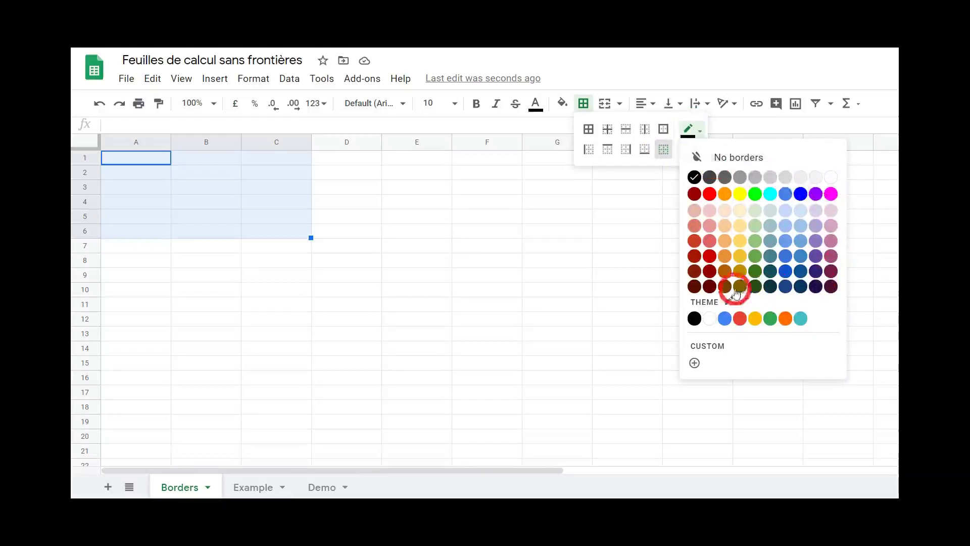
pyautogui.click(699, 246)
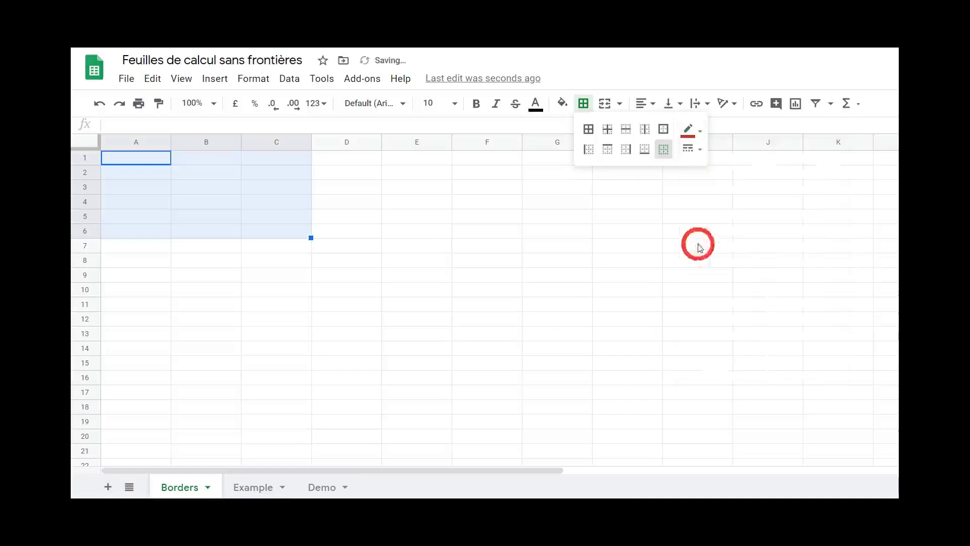
pyautogui.click(664, 130)
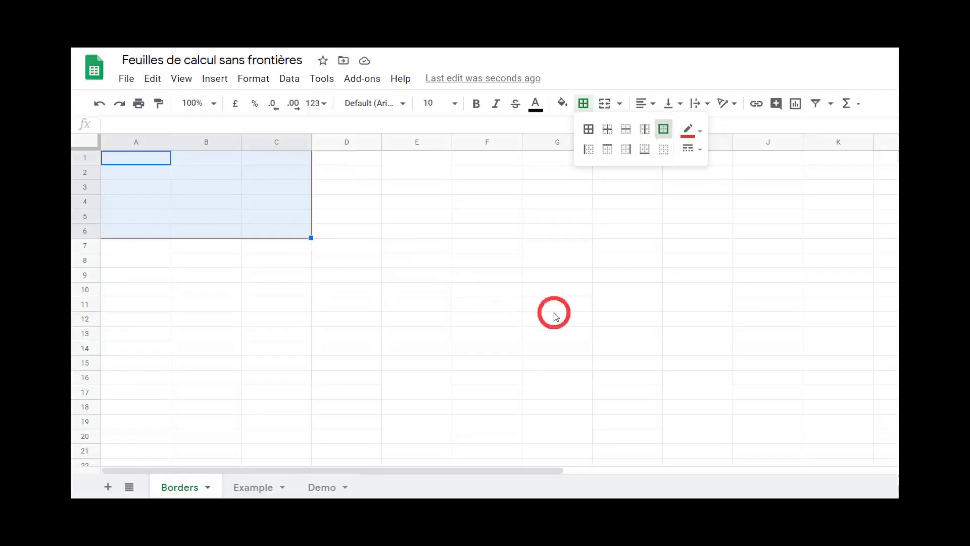
pyautogui.click(693, 149)
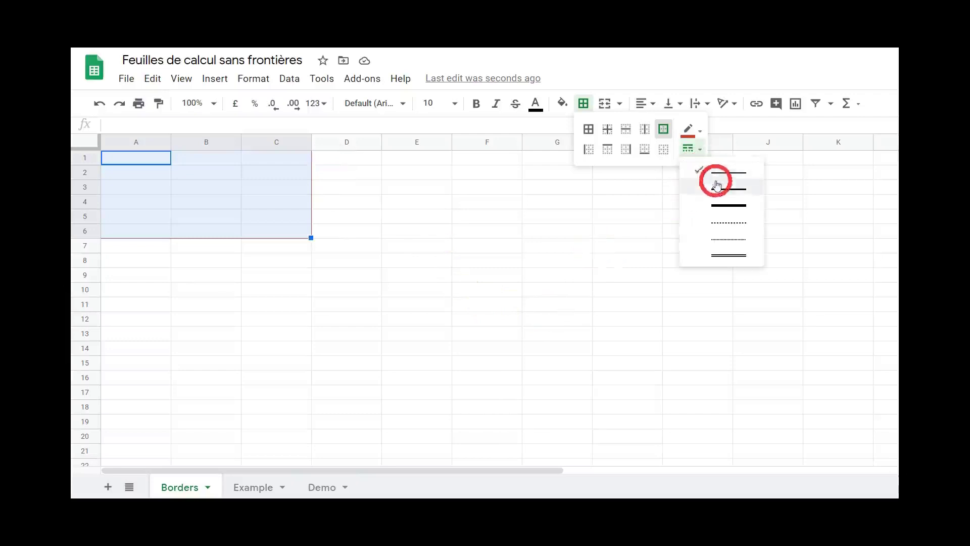
pyautogui.click(720, 207)
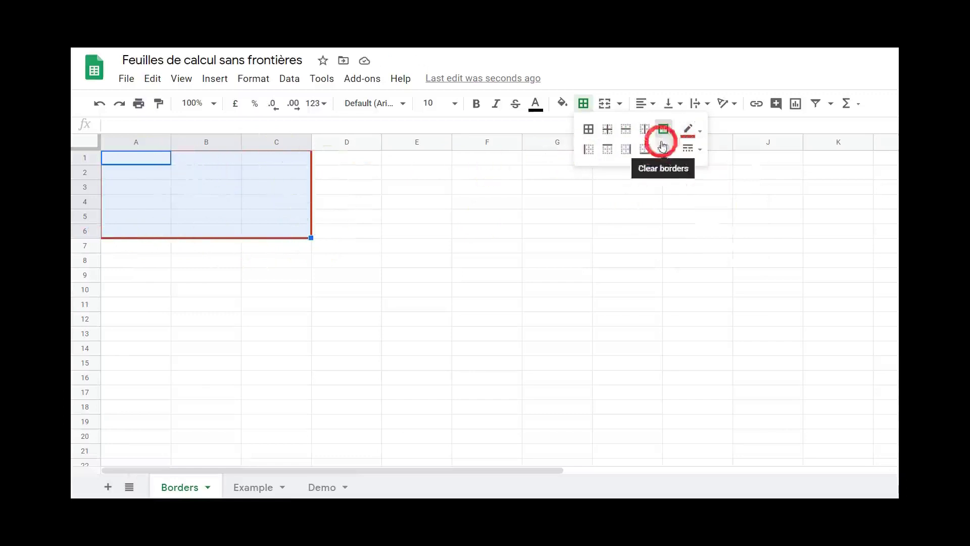
pyautogui.click(689, 131)
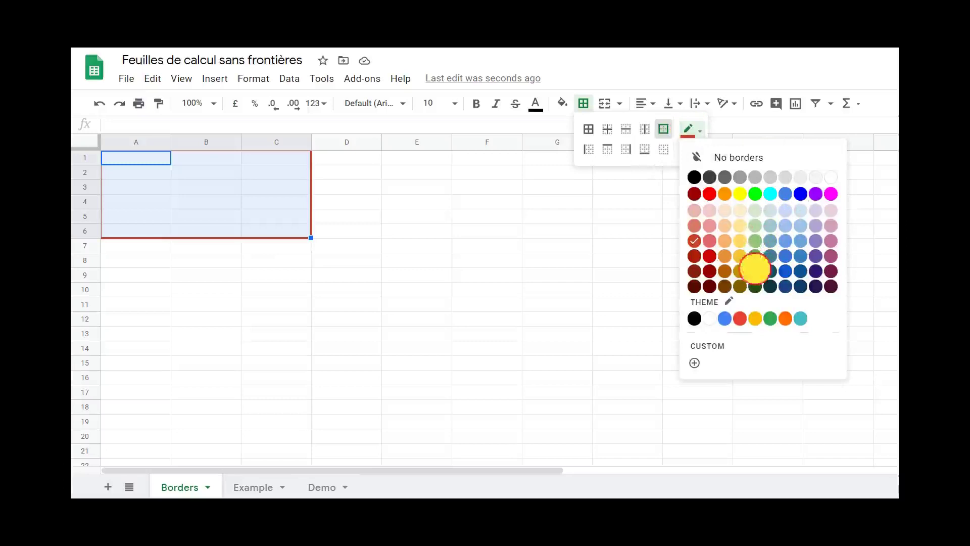
# Step: Switch the border colour to dark green, revert it to red, then click E4 to view the frame
pyautogui.click(755, 269)
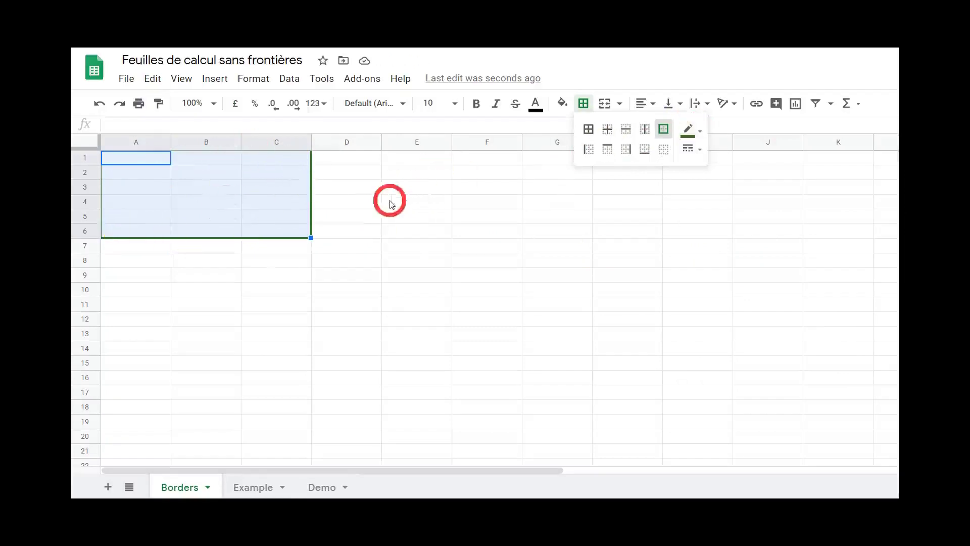
pyautogui.click(689, 130)
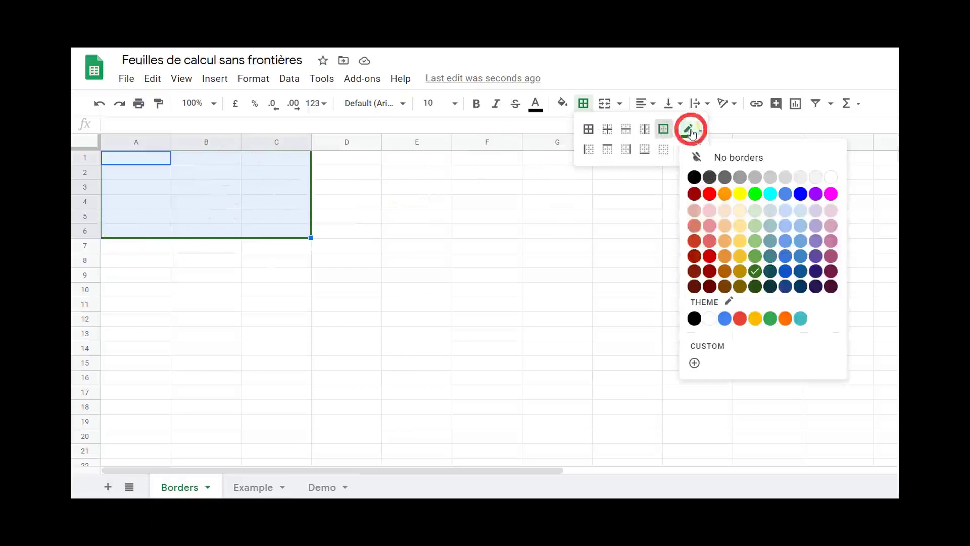
pyautogui.click(694, 247)
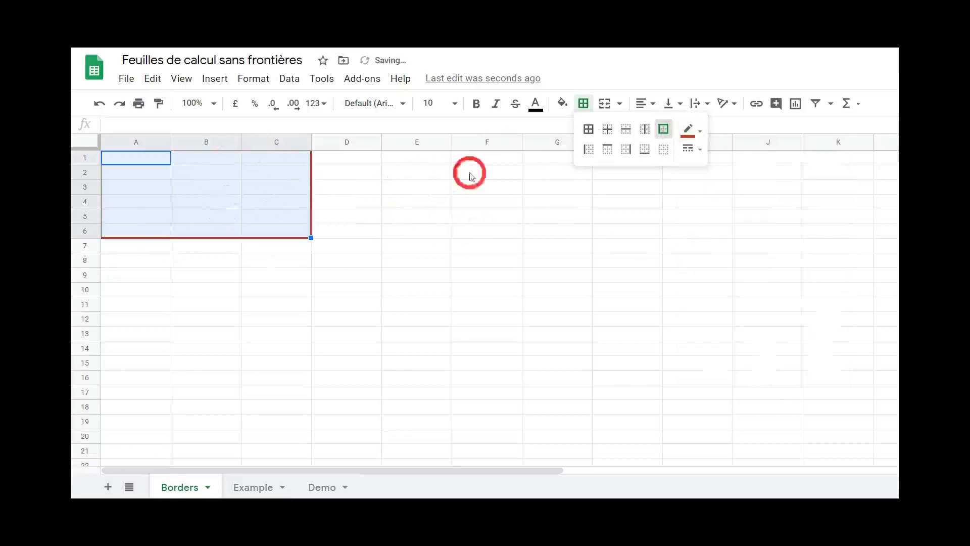
pyautogui.click(411, 201)
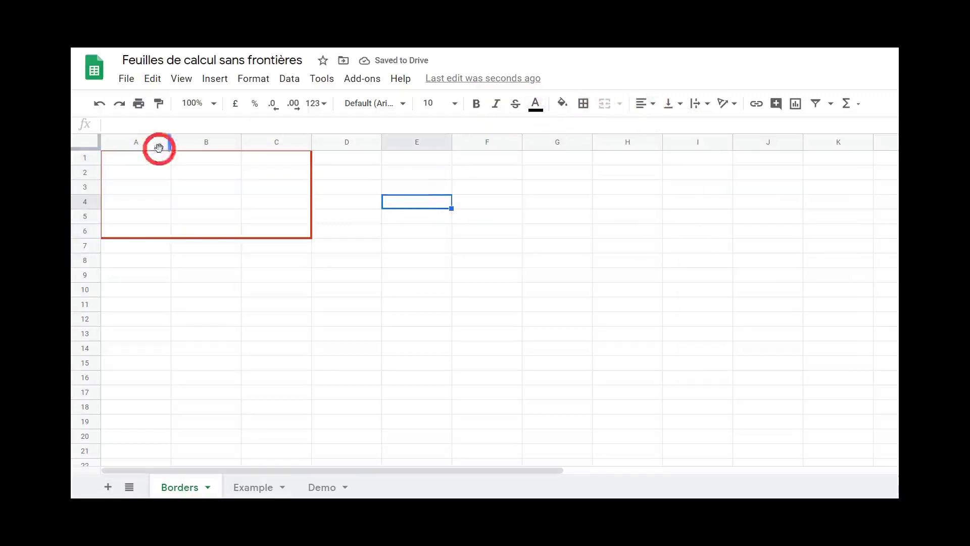
# Step: Reselect A1:C6 and add dark green inner borders with a dashed line style
pyautogui.moveTo(129, 164); pyautogui.dragTo(288, 233)
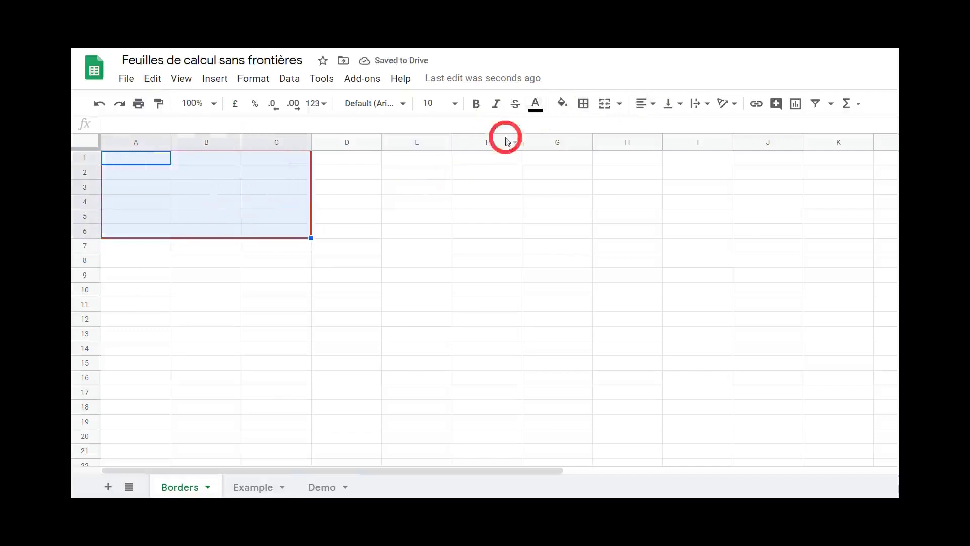
pyautogui.click(583, 104)
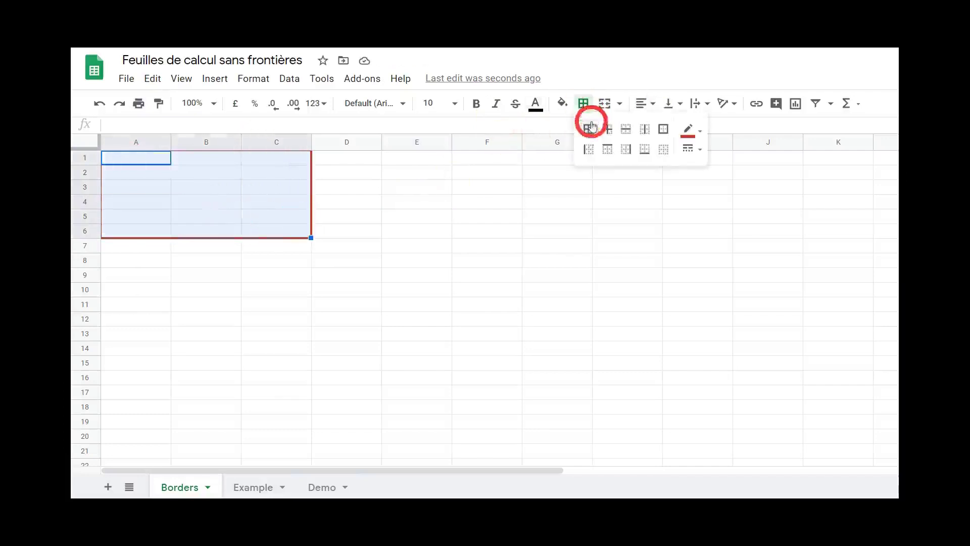
pyautogui.click(700, 134)
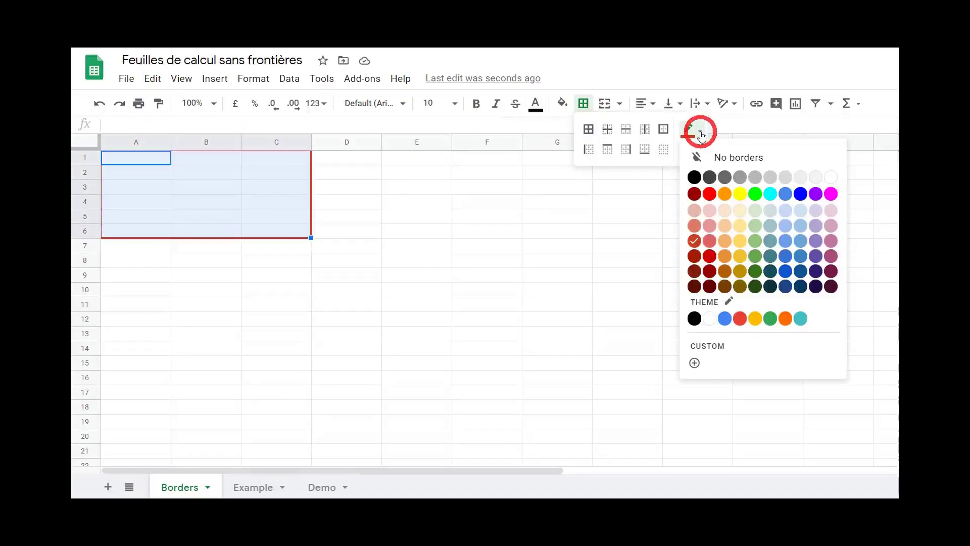
pyautogui.click(755, 257)
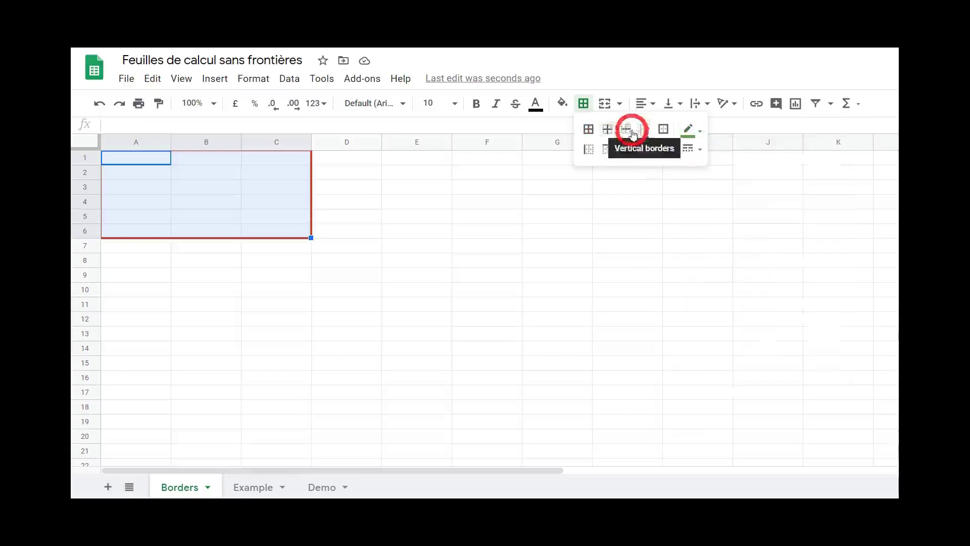
pyautogui.click(608, 130)
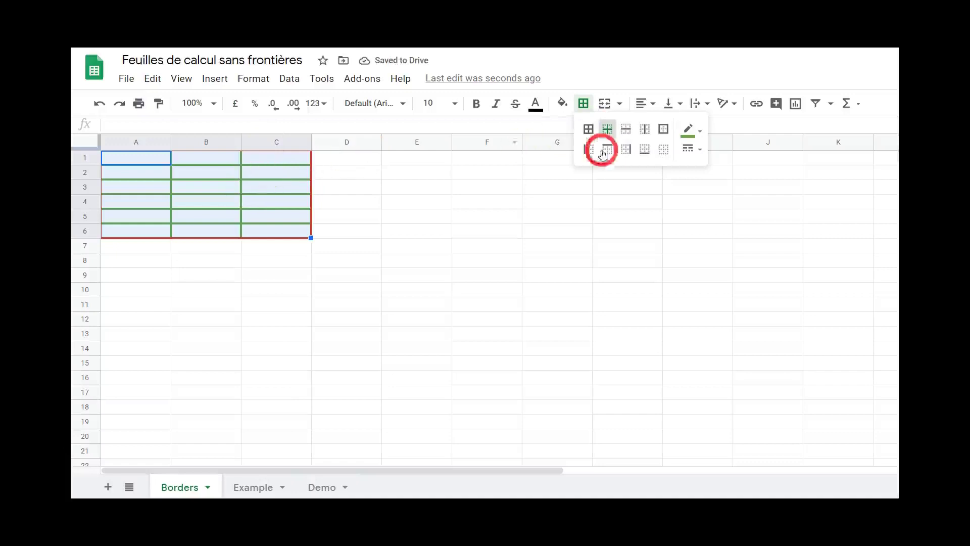
pyautogui.click(689, 148)
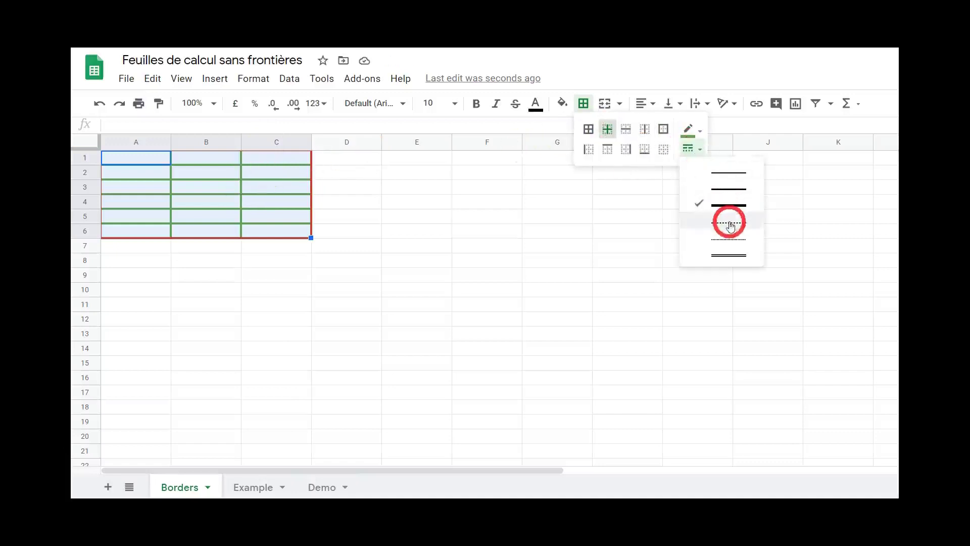
pyautogui.click(729, 241)
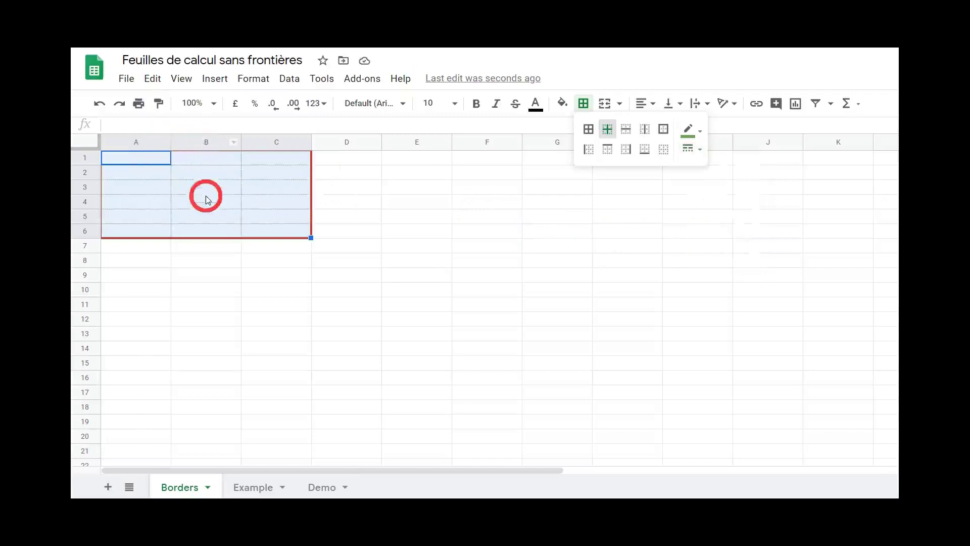
# Step: Select A1:B6 and add a thicker purple vertical border between columns A and B
pyautogui.click(142, 159)
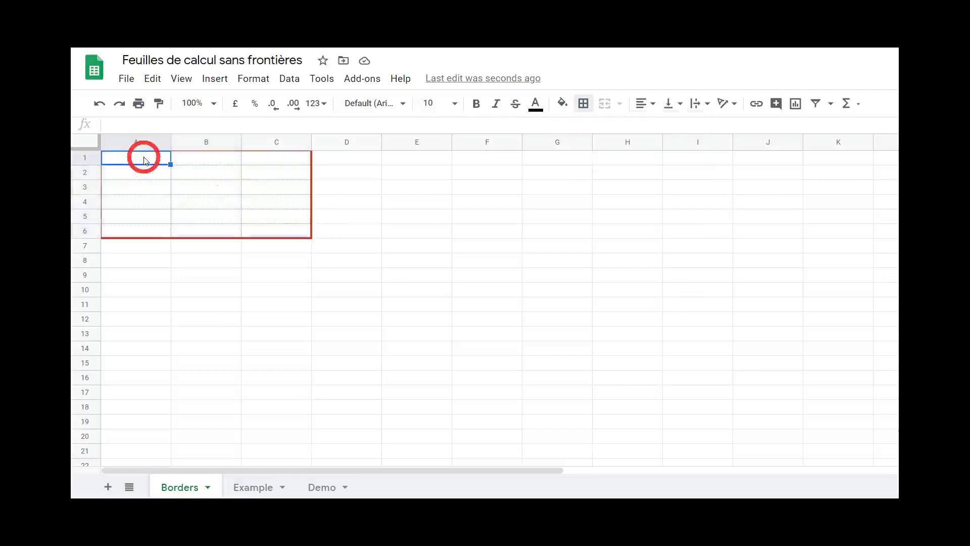
pyautogui.moveTo(144, 161); pyautogui.dragTo(208, 227)
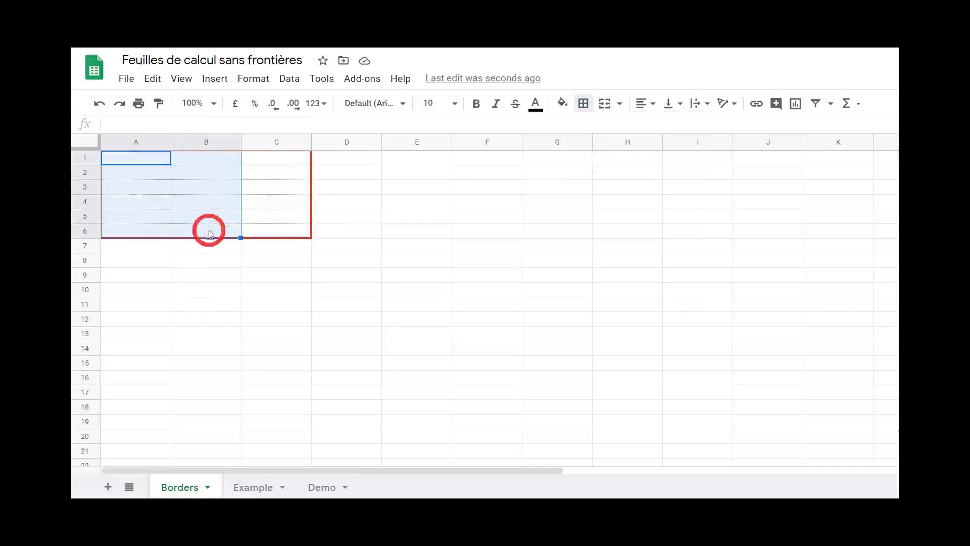
pyautogui.click(584, 103)
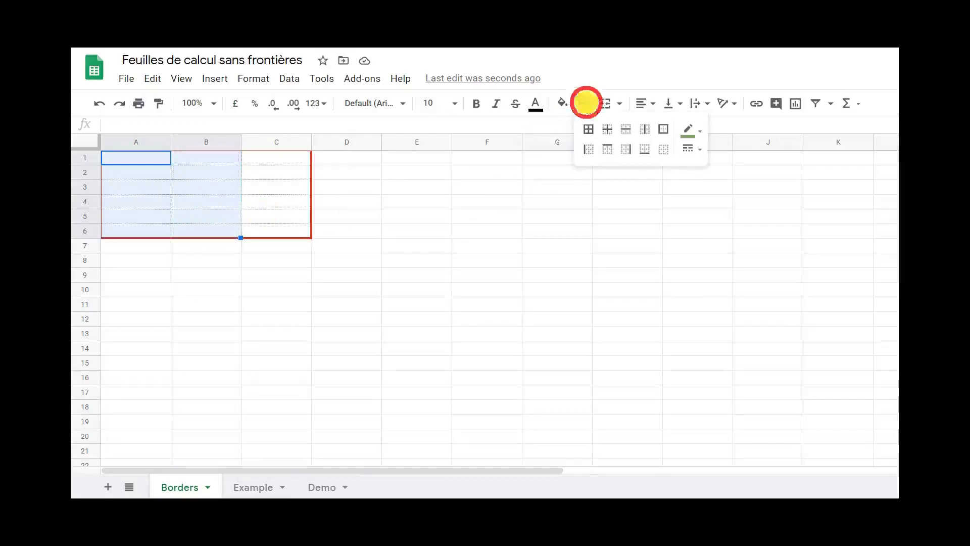
pyautogui.click(686, 147)
pyautogui.click(687, 147)
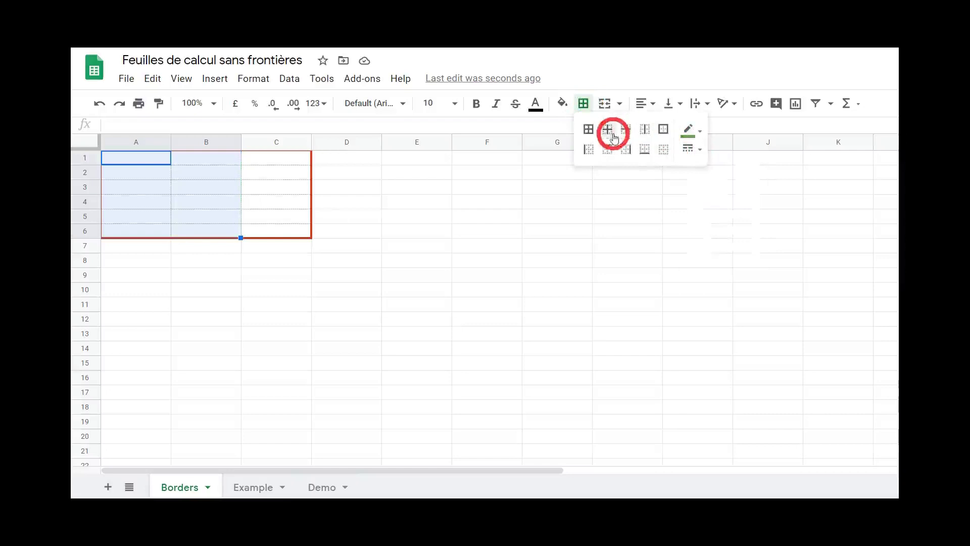
pyautogui.click(690, 129)
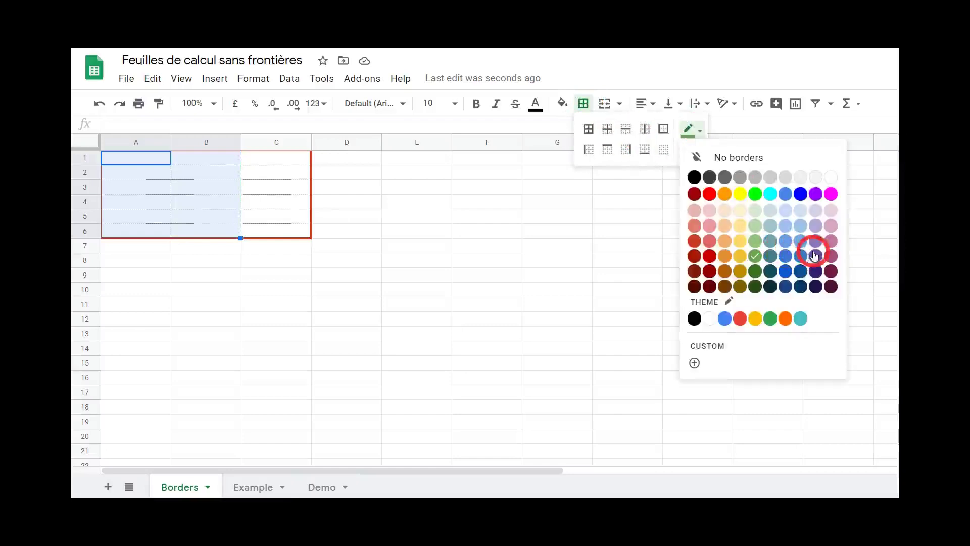
pyautogui.click(815, 197)
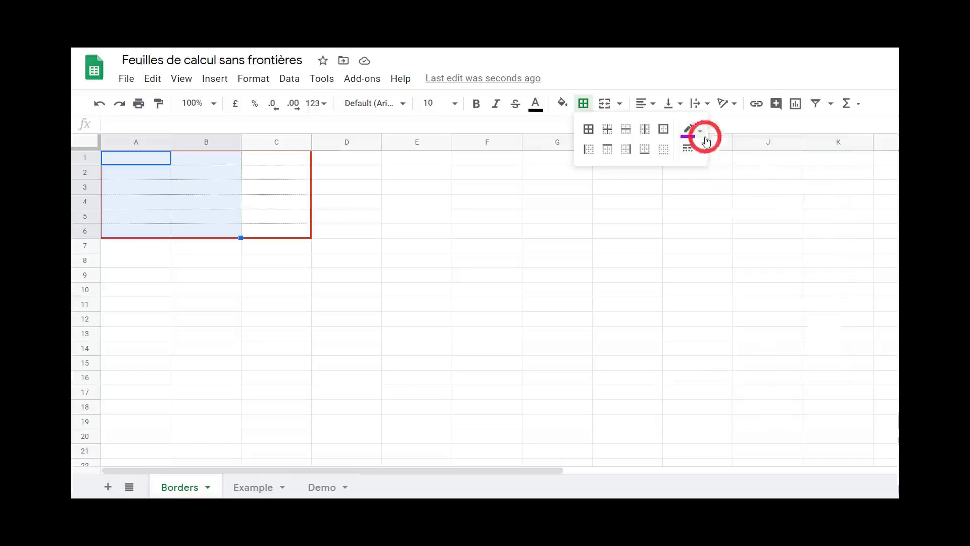
pyautogui.click(696, 148)
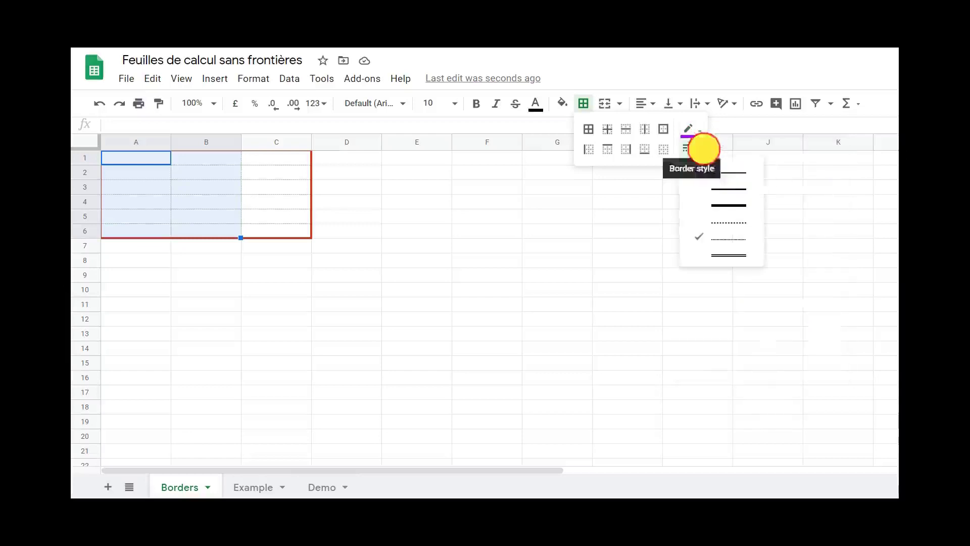
pyautogui.click(728, 192)
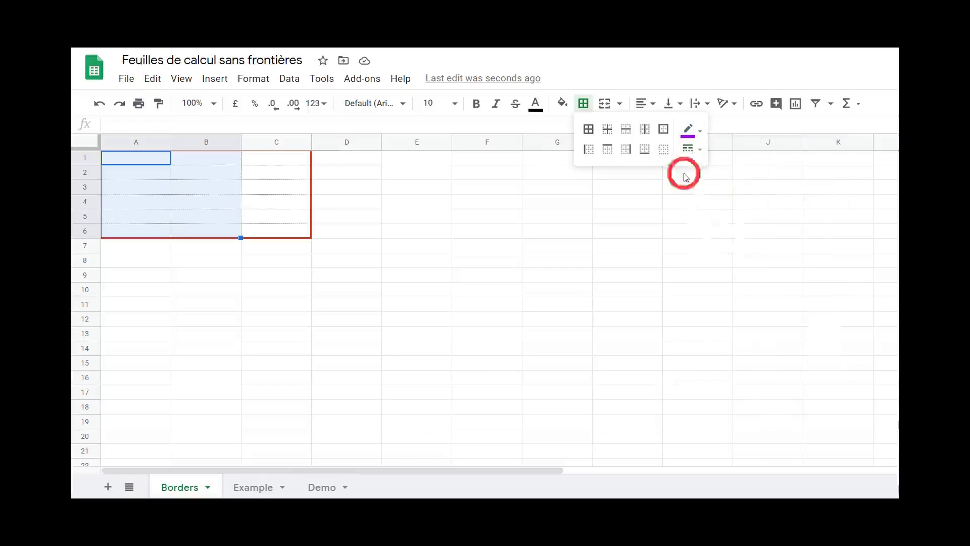
pyautogui.click(645, 130)
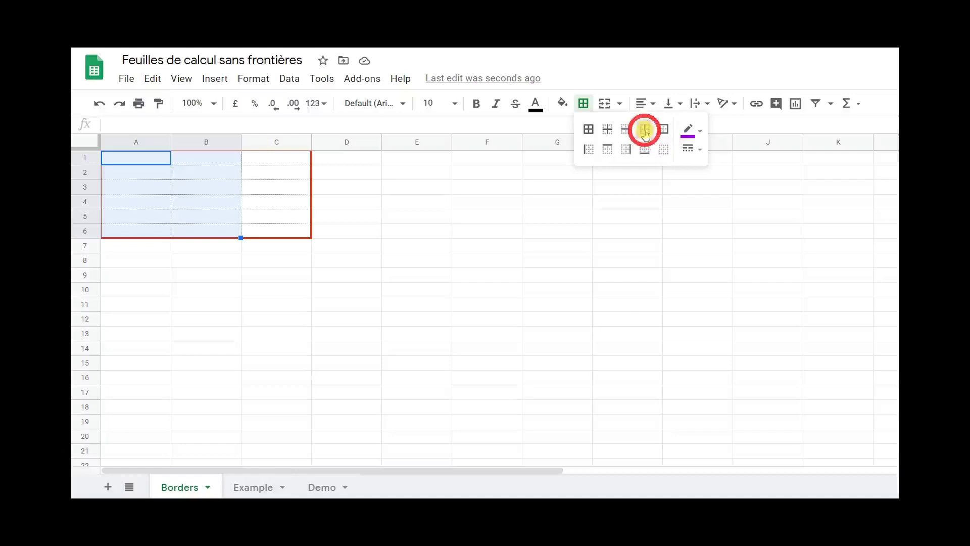
pyautogui.click(484, 247)
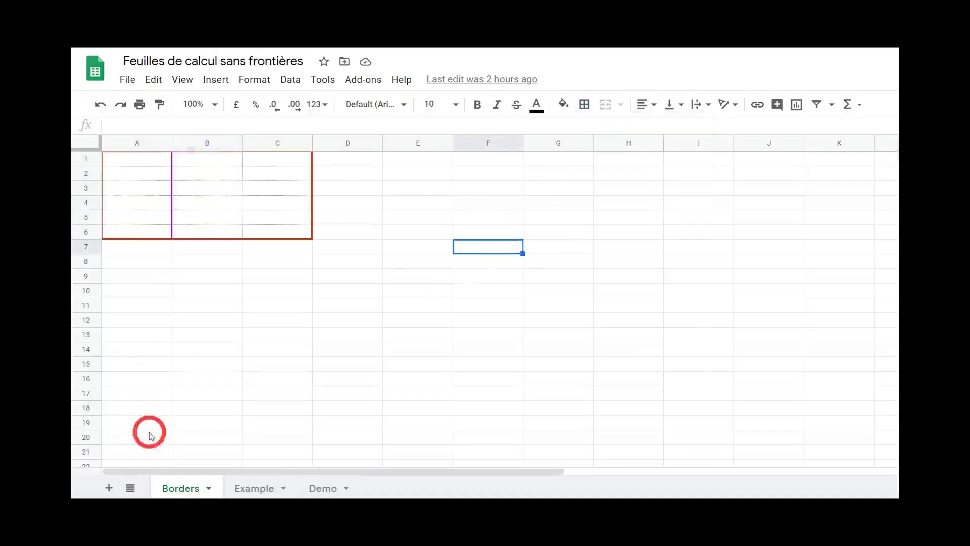